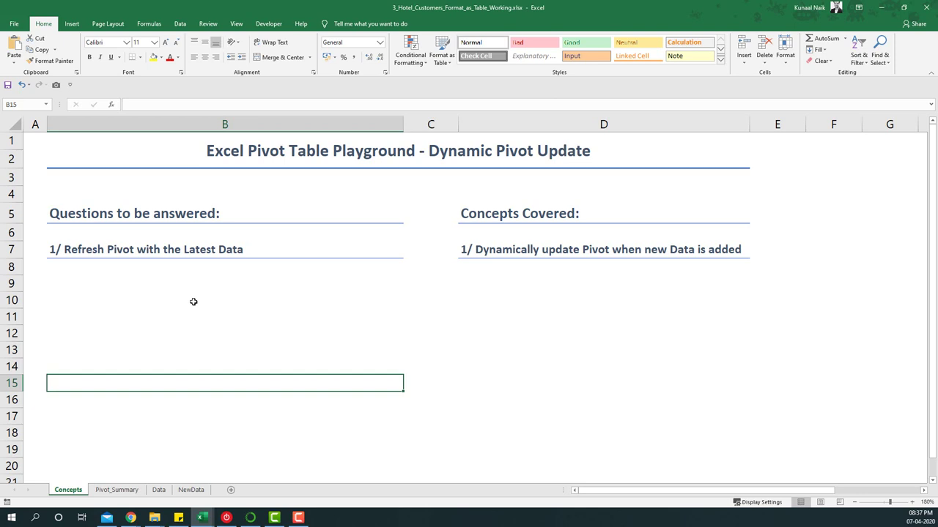
# - Look over cells B7 and D5:D6 on the Concepts sheet, then move to the Data sheet
pyautogui.click(152, 257)
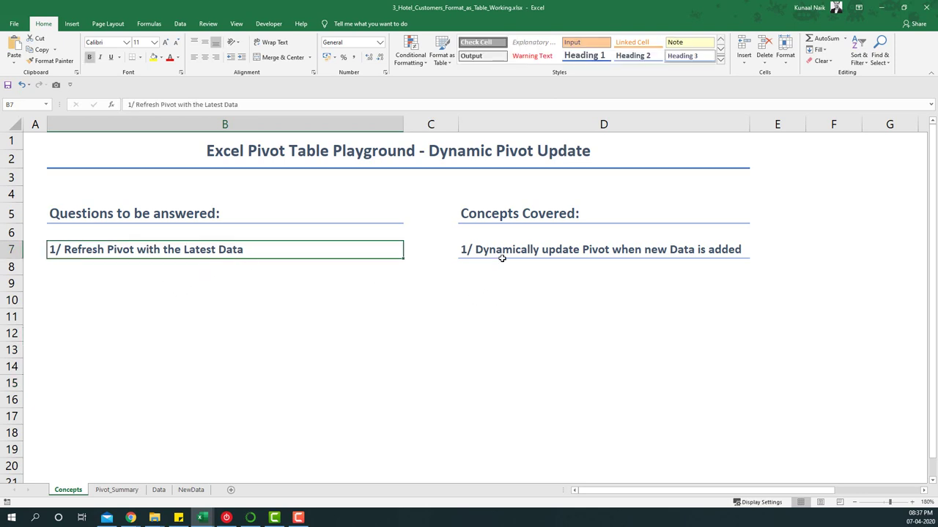
pyautogui.moveTo(532, 215); pyautogui.dragTo(539, 247)
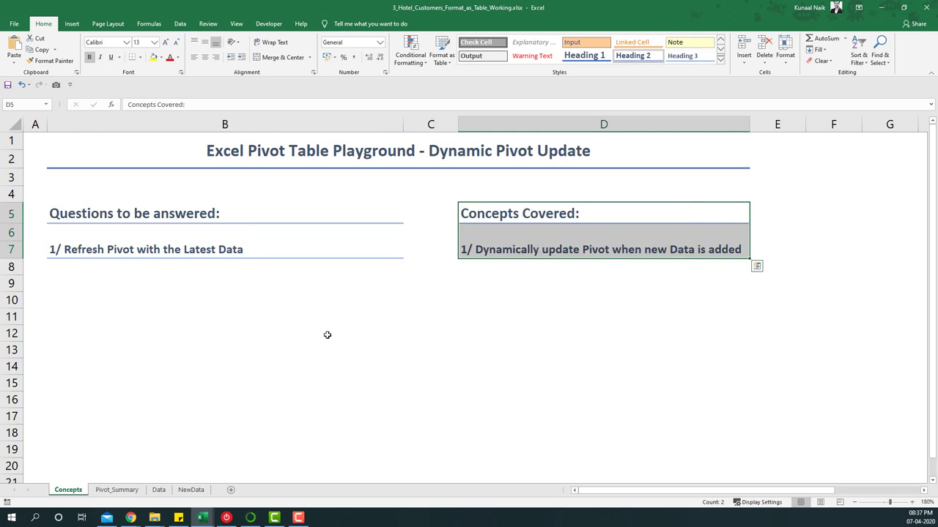
pyautogui.click(160, 373)
pyautogui.hotkey('ctrl', 'pagedown')
pyautogui.hotkey('ctrl', 'pagedown')
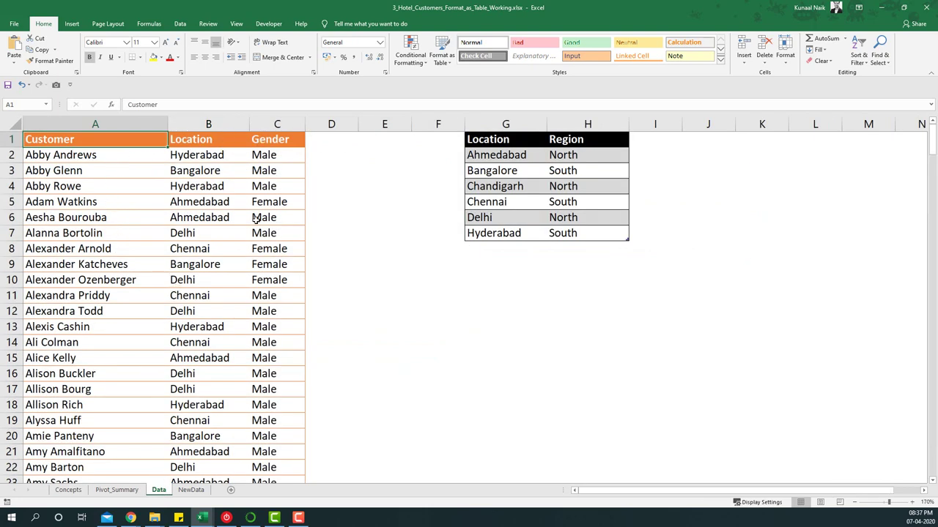
# - Check the customer list ends at row 250, then review the NewData and Pivot_Summary sheets (total 249)
pyautogui.hotkey('ctrl', 'Down')
pyautogui.scroll(-1, 255, 218)
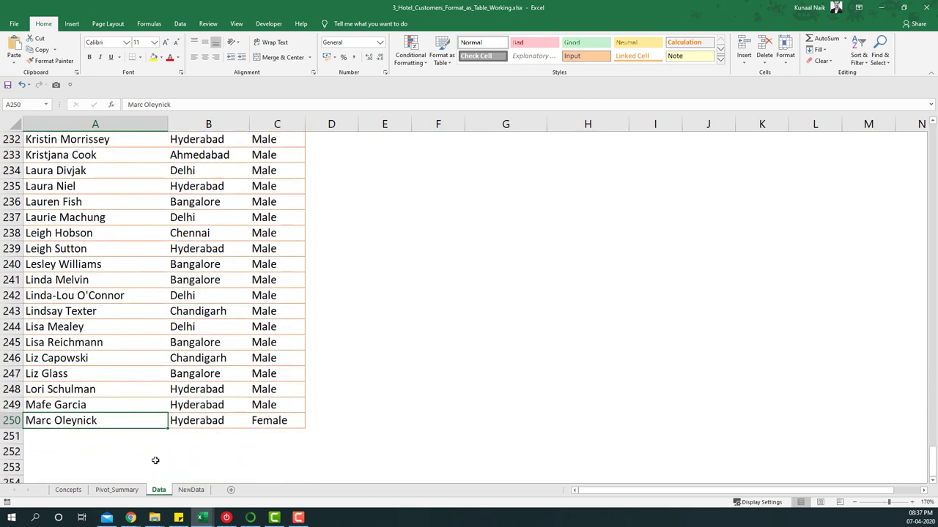
pyautogui.click(117, 490)
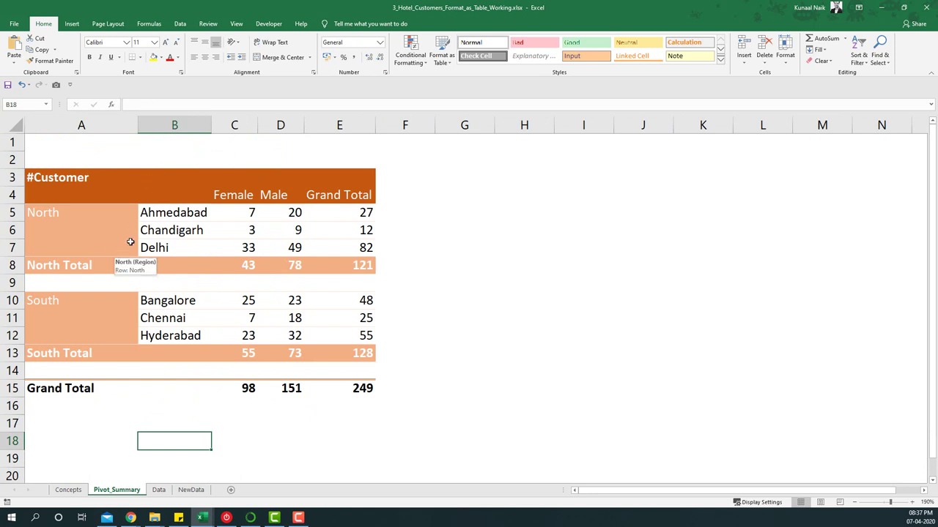
pyautogui.click(192, 490)
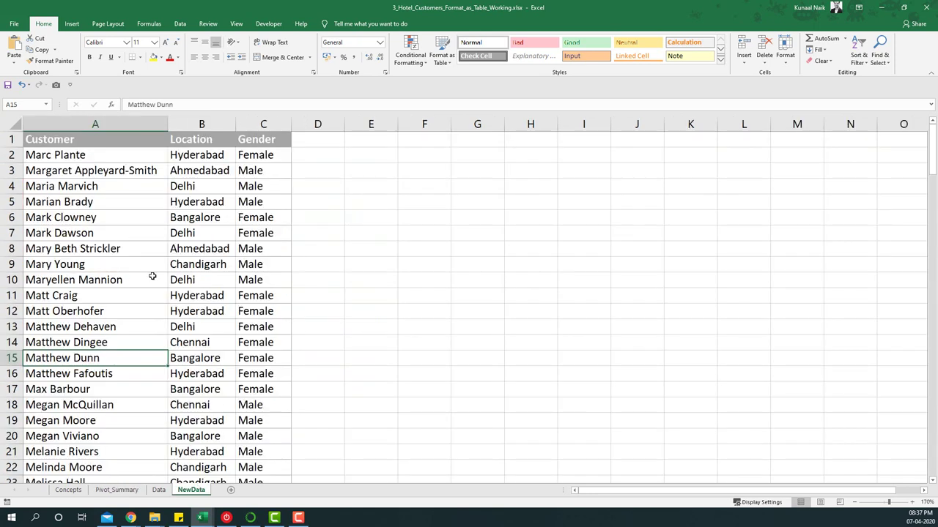
pyautogui.click(158, 490)
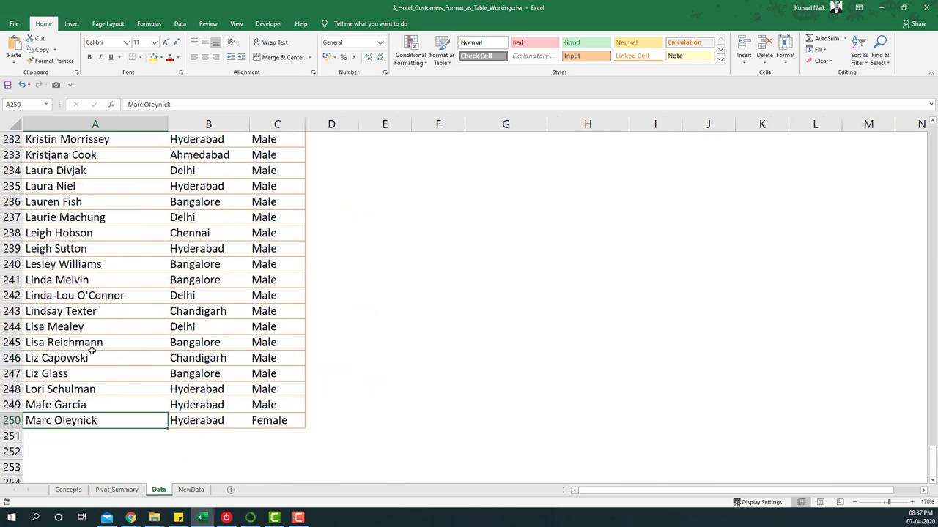
pyautogui.click(118, 490)
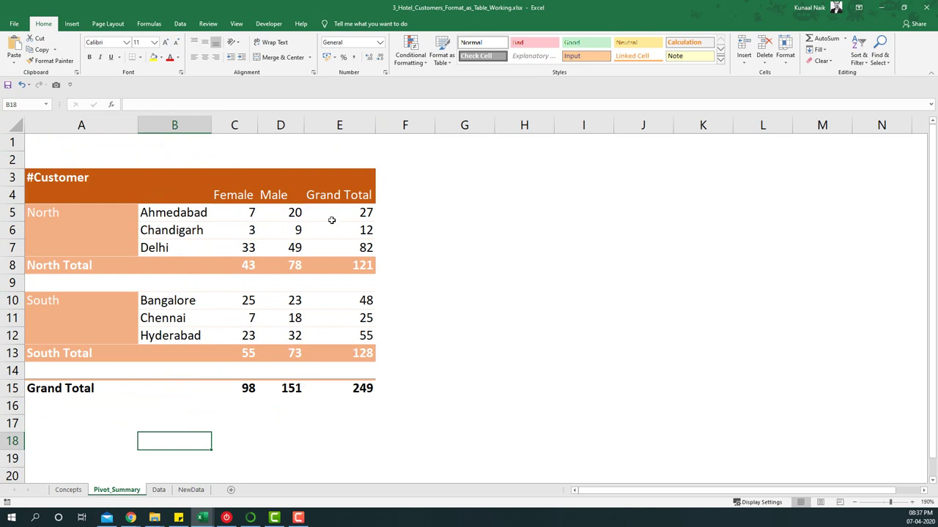
# - Copy all NewData customer rows from A2 across three columns to the last row
pyautogui.click(158, 490)
pyautogui.click(190, 490)
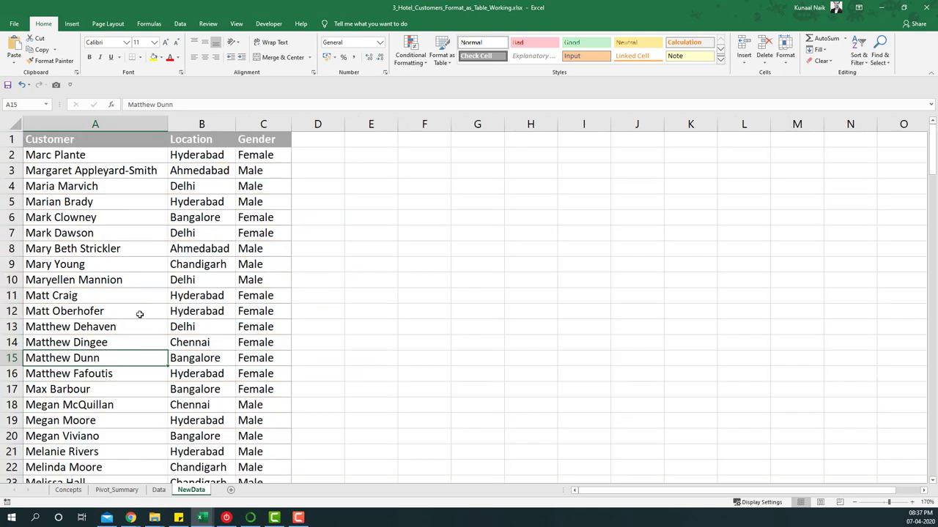
pyautogui.click(74, 156)
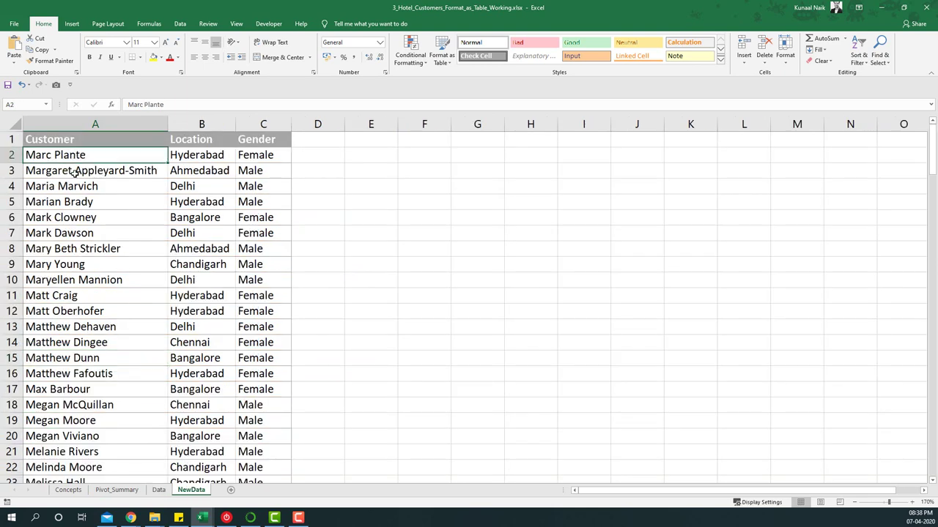
pyautogui.hotkey('ctrl', 'shift', 'Right')
pyautogui.hotkey('ctrl', 'shift', 'Down')
pyautogui.hotkey('ctrl', 'c')
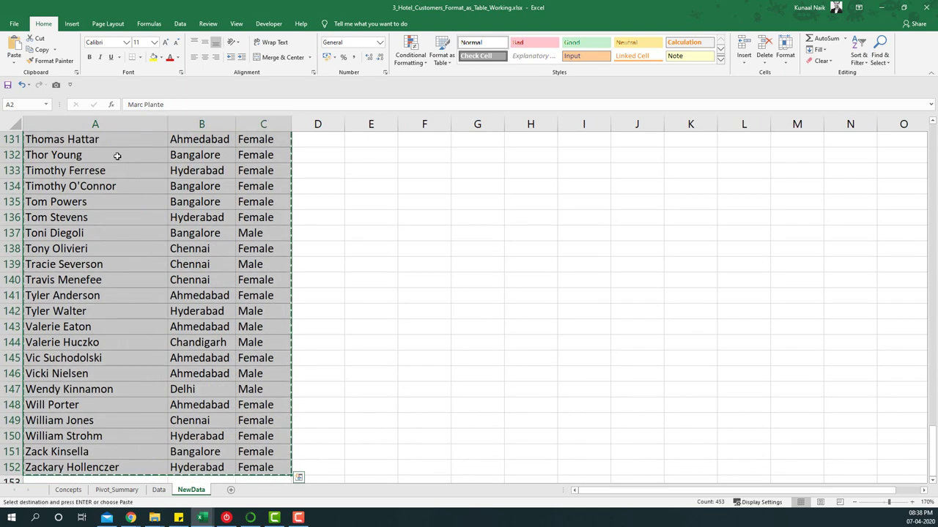
# - Paste the copied customers into Data starting at A251, then return to Pivot_Summary
pyautogui.click(159, 490)
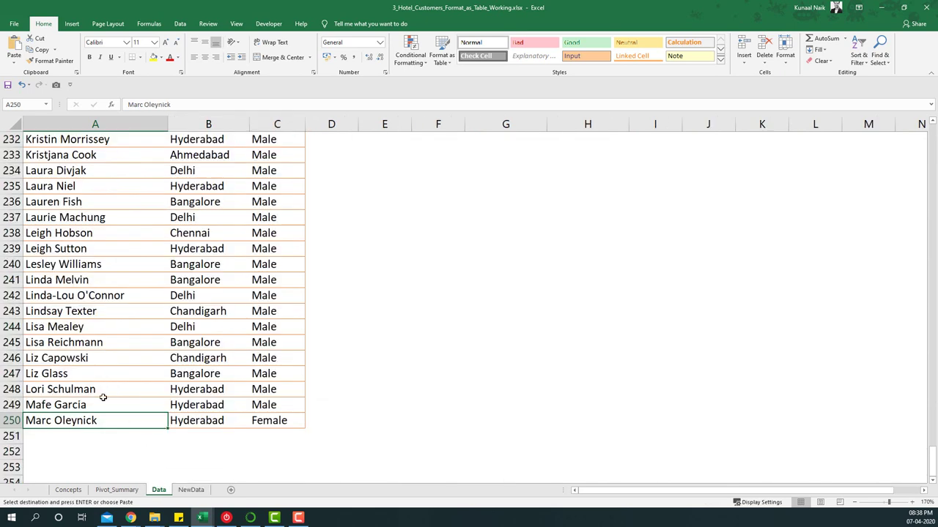
pyautogui.click(81, 434)
pyautogui.hotkey('ctrl', 'v')
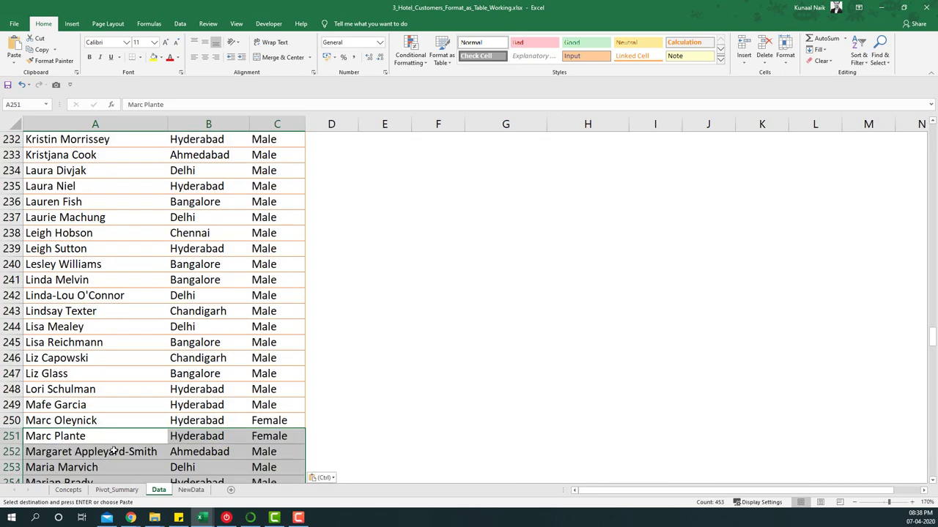
pyautogui.click(81, 450)
pyautogui.click(117, 490)
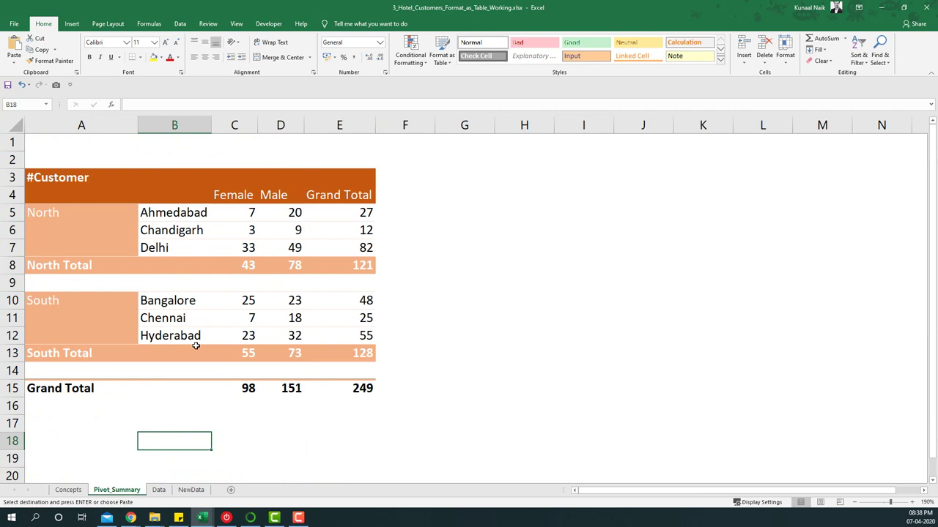
# - Refresh the pivot and change its data source to Data!A1:C401, raising the total to 400
pyautogui.rightClick(208, 286)
pyautogui.click(230, 320)
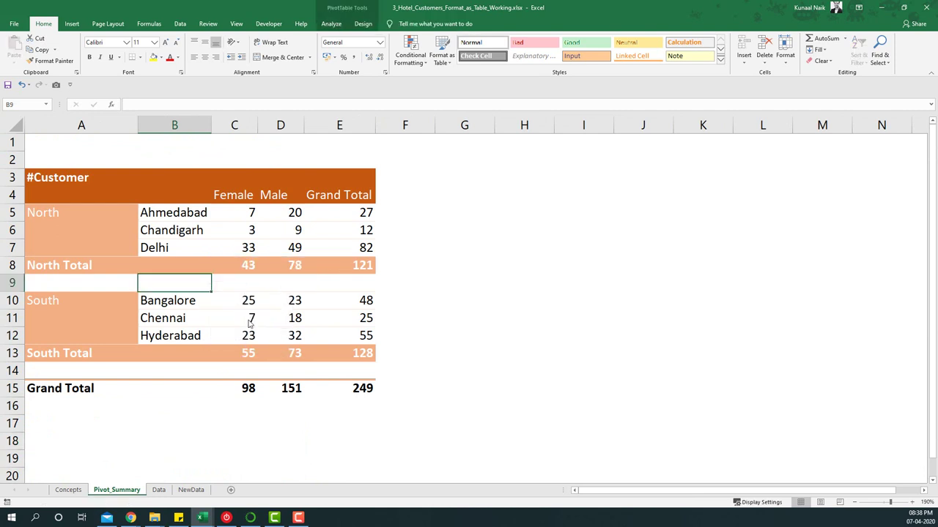
pyautogui.moveTo(298, 349)
pyautogui.click(331, 23)
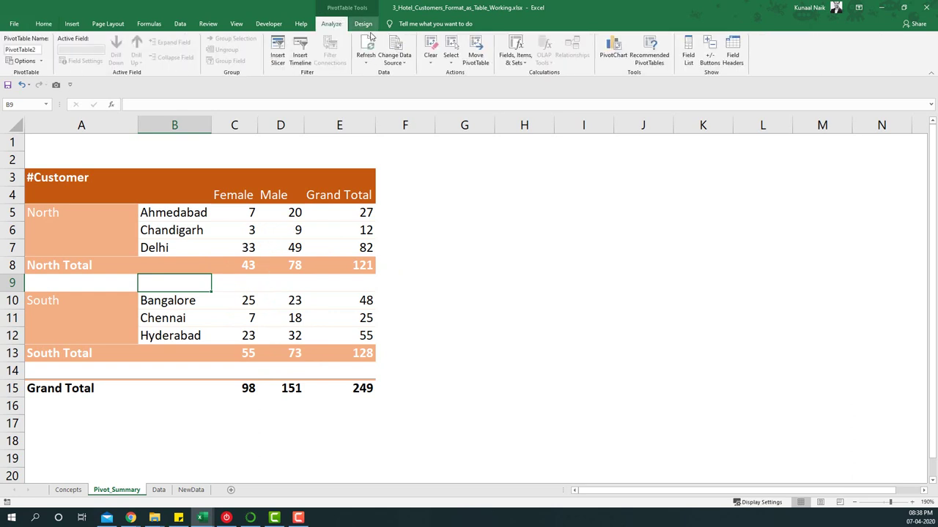
pyautogui.click(402, 65)
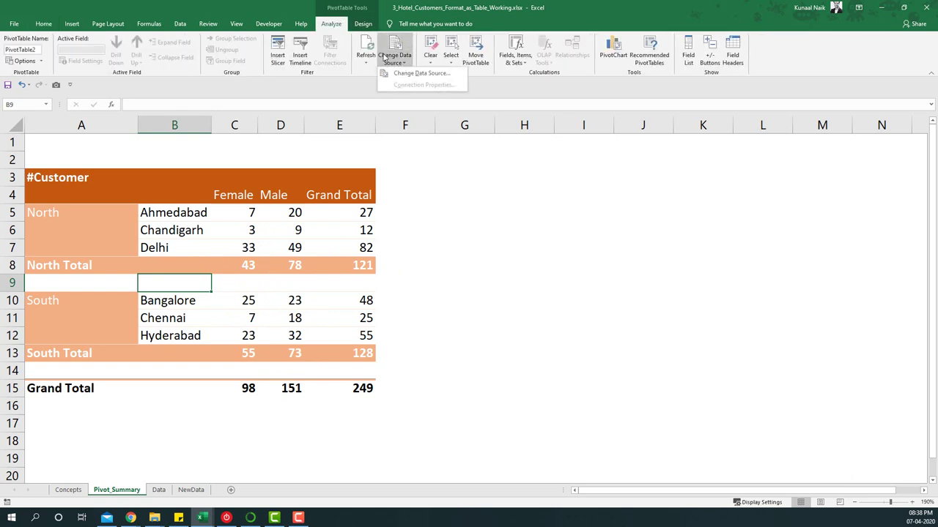
pyautogui.click(408, 74)
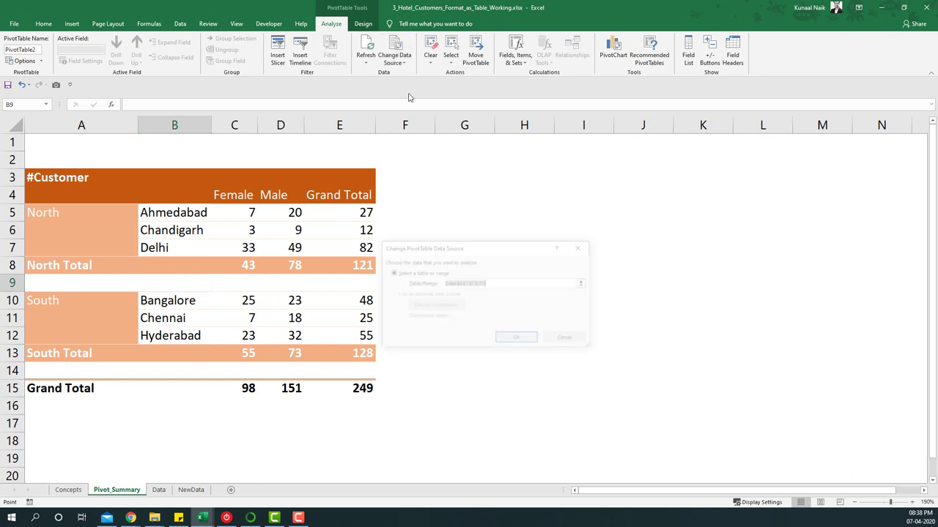
pyautogui.click(87, 140)
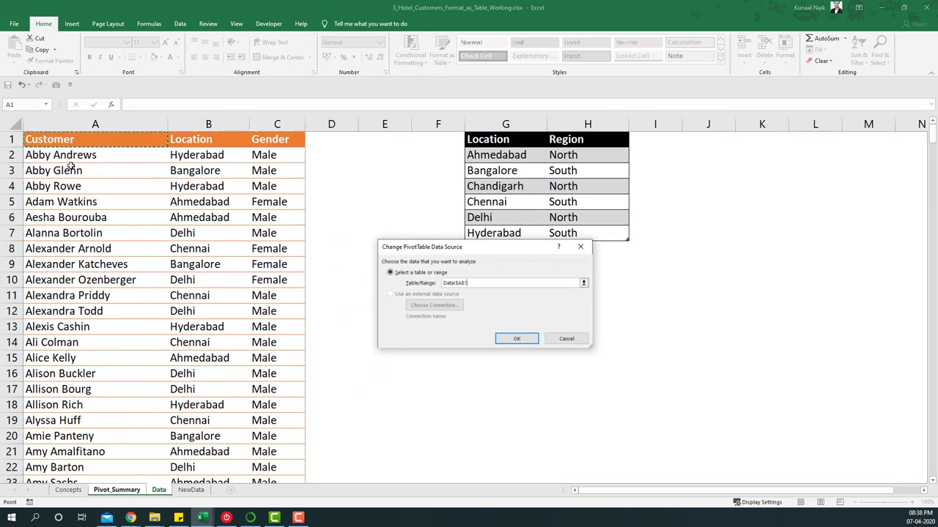
pyautogui.hotkey('ctrl', 'shift', 'Right')
pyautogui.hotkey('ctrl', 'shift', 'Down')
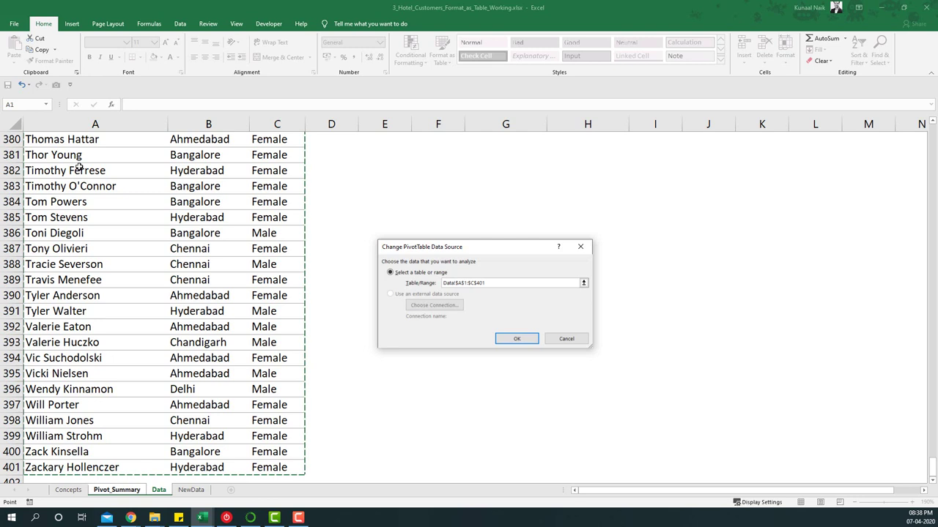
pyautogui.click(516, 338)
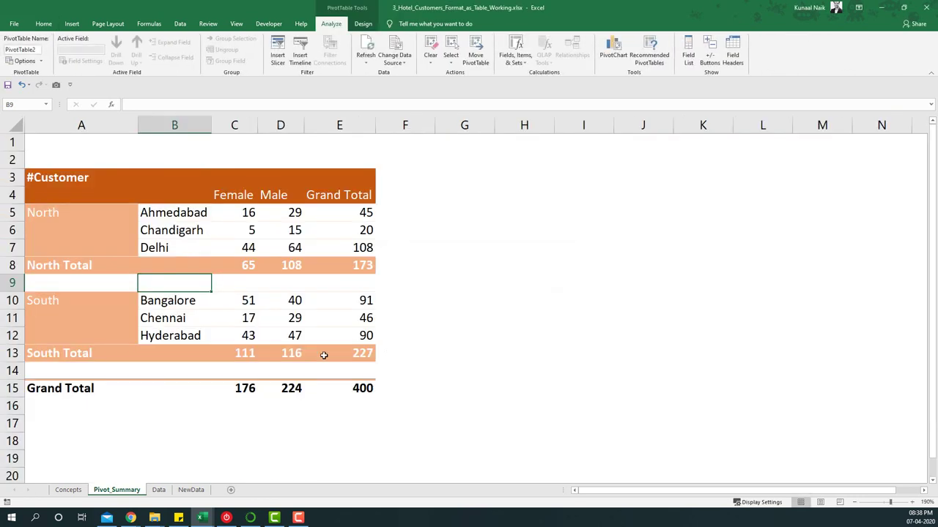
pyautogui.moveTo(319, 299)
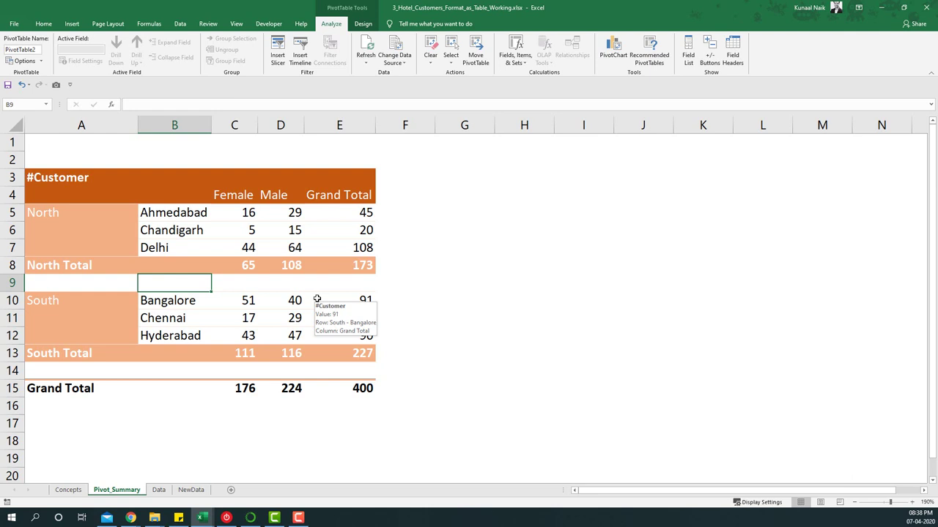
pyautogui.click(400, 61)
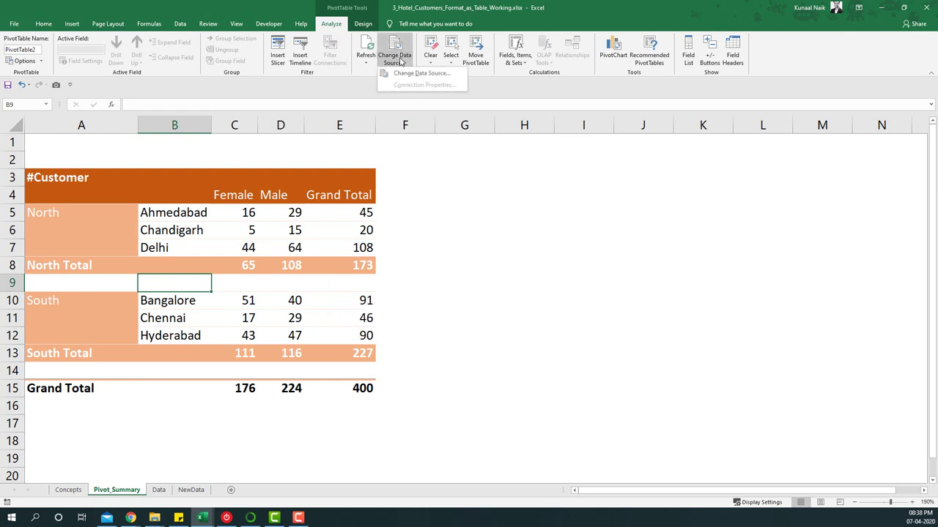
pyautogui.click(274, 247)
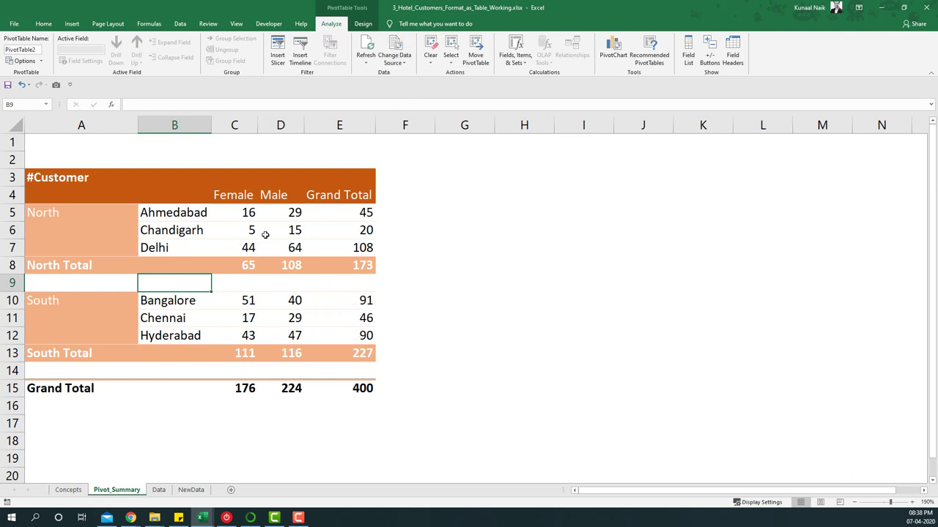
pyautogui.moveTo(265, 234)
pyautogui.moveTo(232, 300)
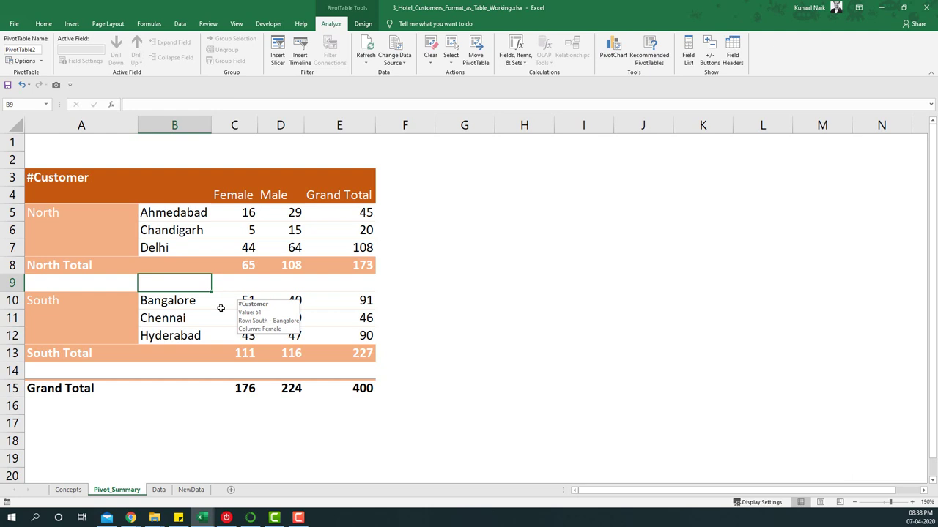
# - Undo the source change and pasted rows so Data ends at row 250, then return to A1
pyautogui.hotkey('ctrl', 'z')
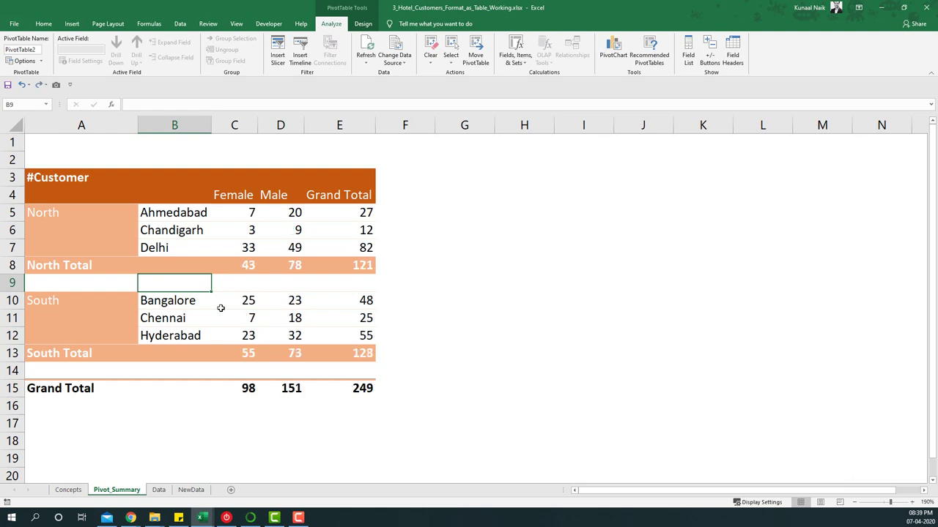
pyautogui.hotkey('ctrl', 'c')
pyautogui.click(158, 490)
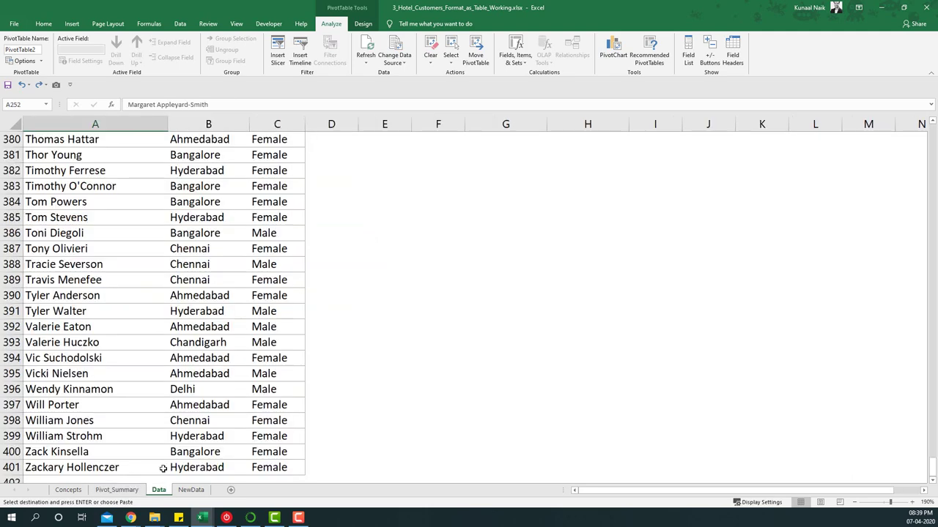
pyautogui.hotkey('ctrl', 'z')
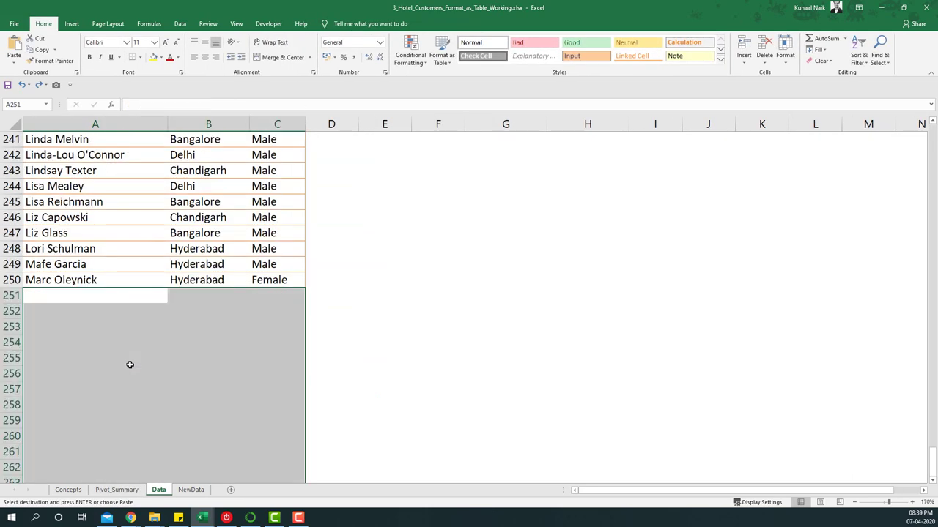
pyautogui.click(129, 364)
pyautogui.click(187, 285)
pyautogui.hotkey('ctrl', 'Home')
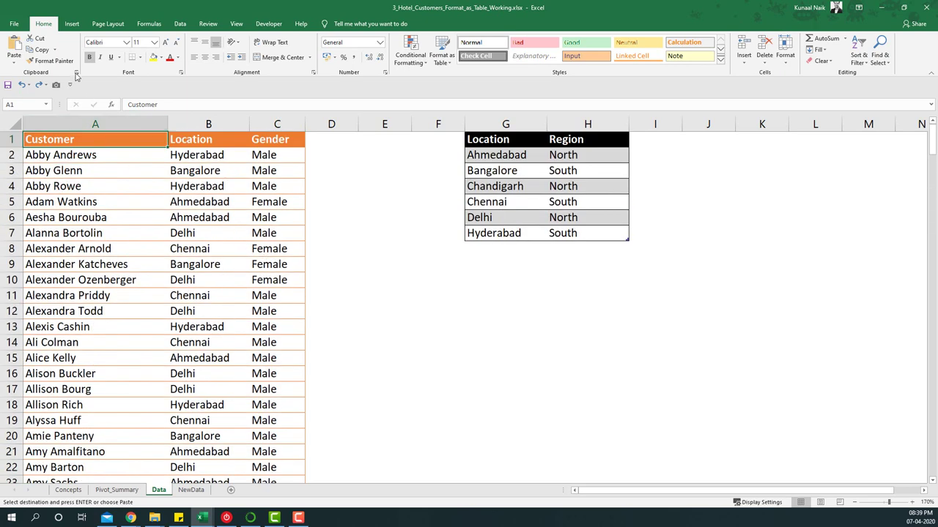
# - Format A1:C250 as a table with Orange Table Style Light 10 and header row
pyautogui.click(446, 65)
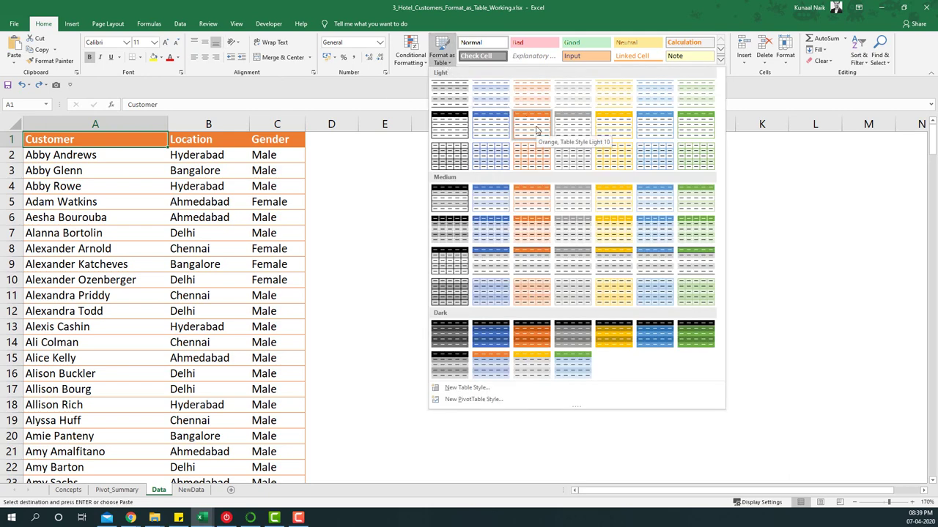
pyautogui.click(536, 131)
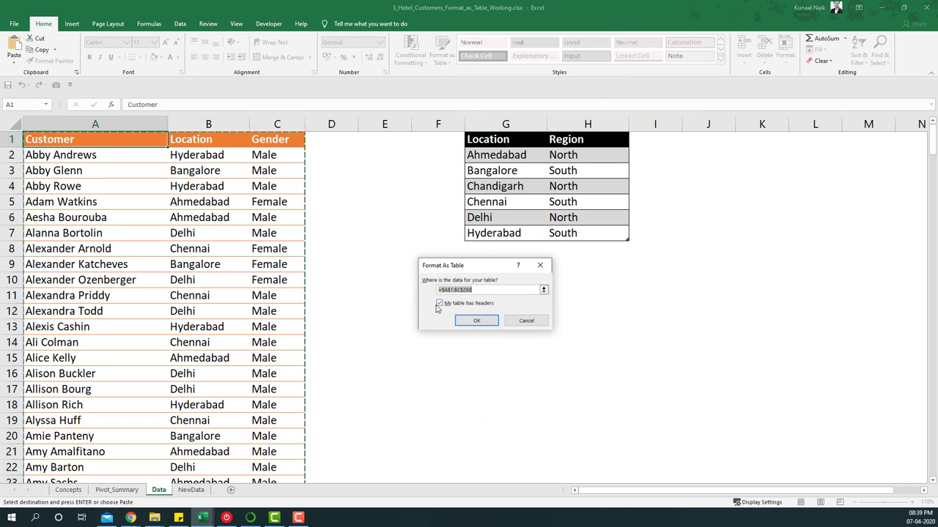
pyautogui.click(477, 322)
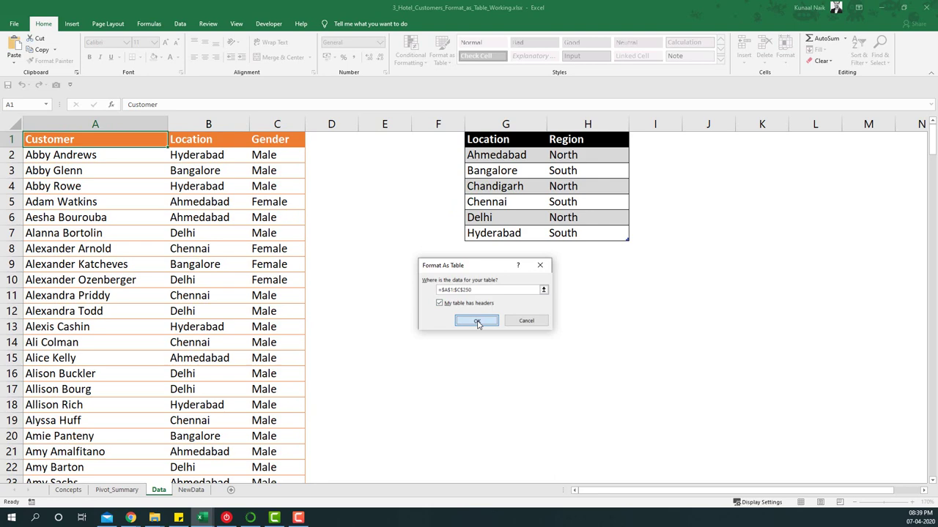
pyautogui.click(205, 310)
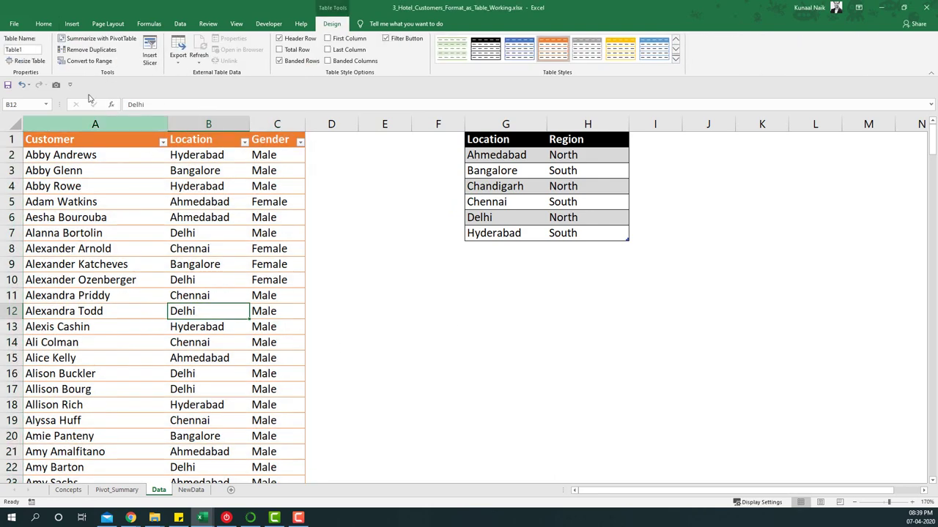
# - Rename Table1 to Customers and verify it in the Name Box list beside Region_Mapping
pyautogui.click(24, 50)
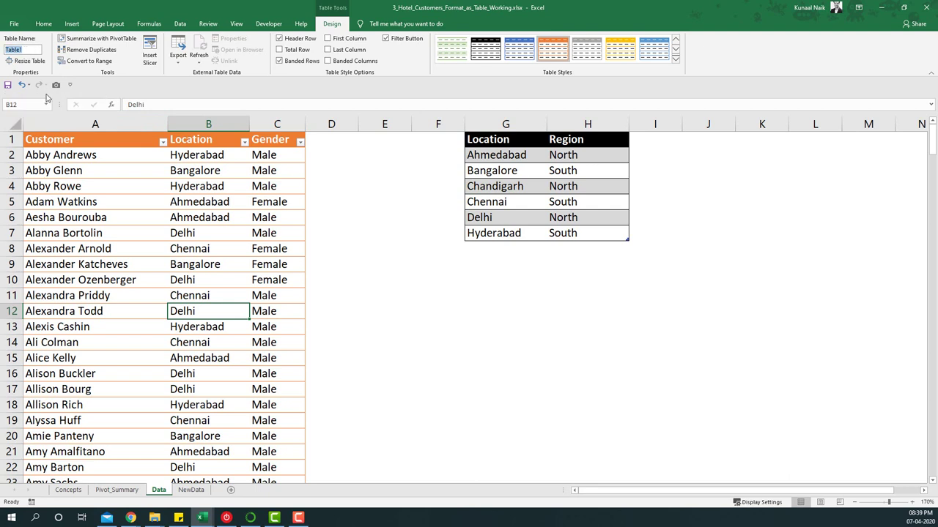
pyautogui.write('Customers')
pyautogui.press('Return')
pyautogui.click(186, 297)
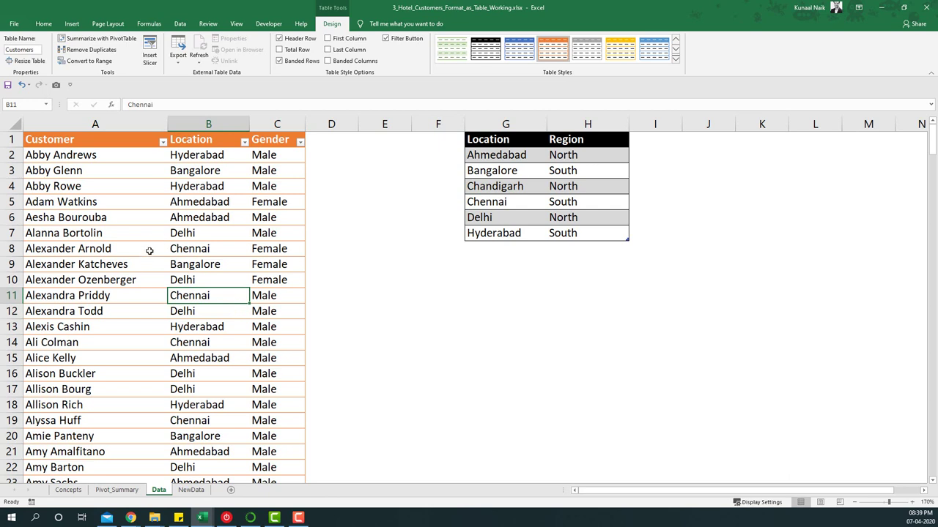
pyautogui.click(46, 106)
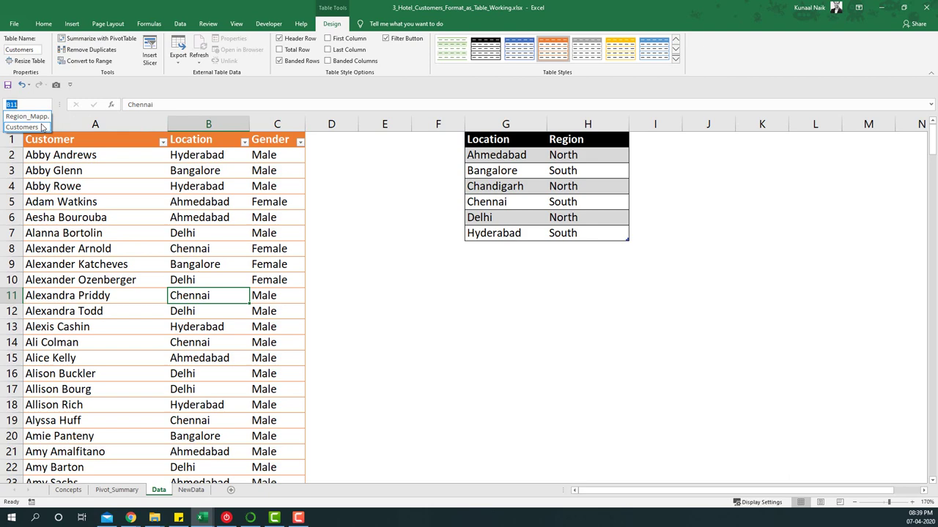
pyautogui.click(33, 128)
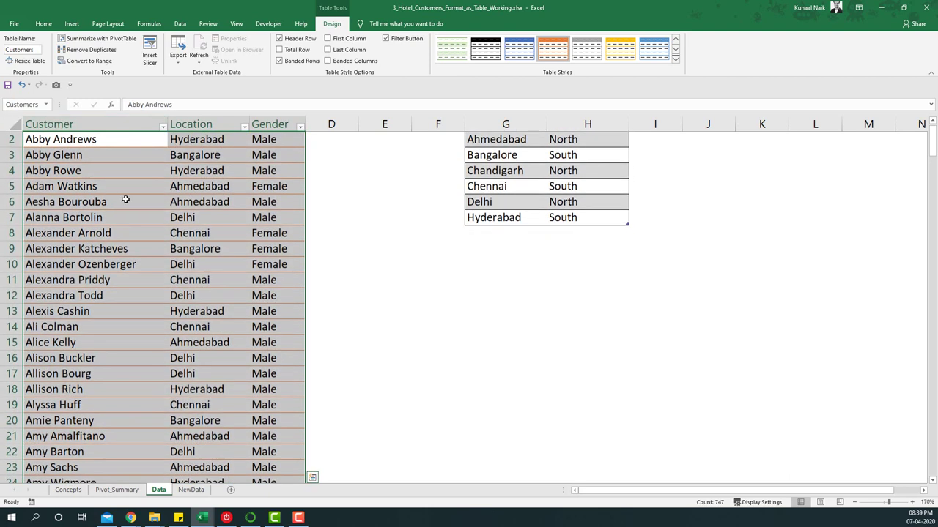
pyautogui.click(154, 244)
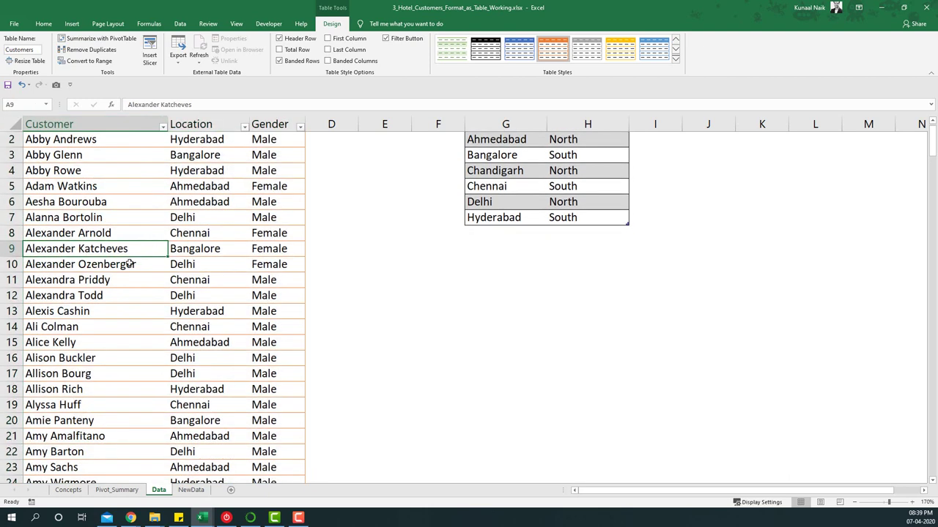
pyautogui.scroll(1, 137, 262)
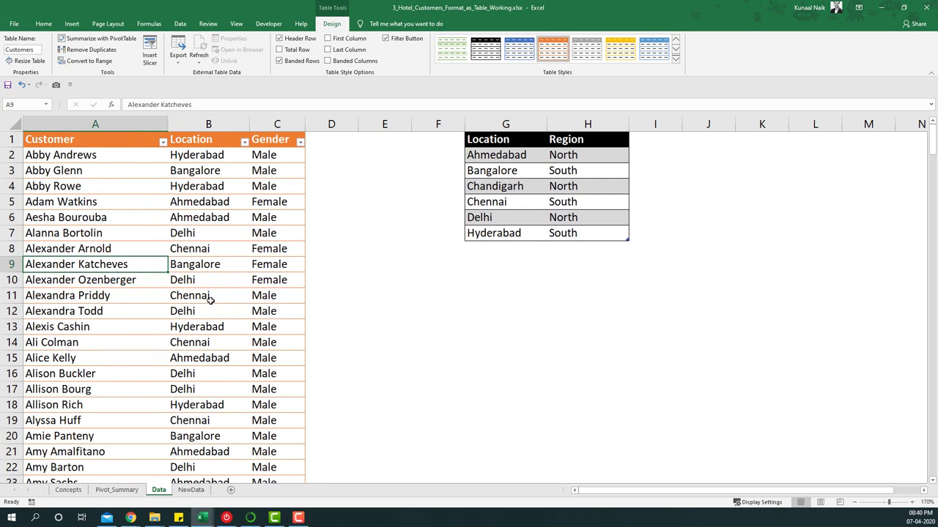
# - Copy the new customer rows A2:C152 on the NewData sheet
pyautogui.click(191, 490)
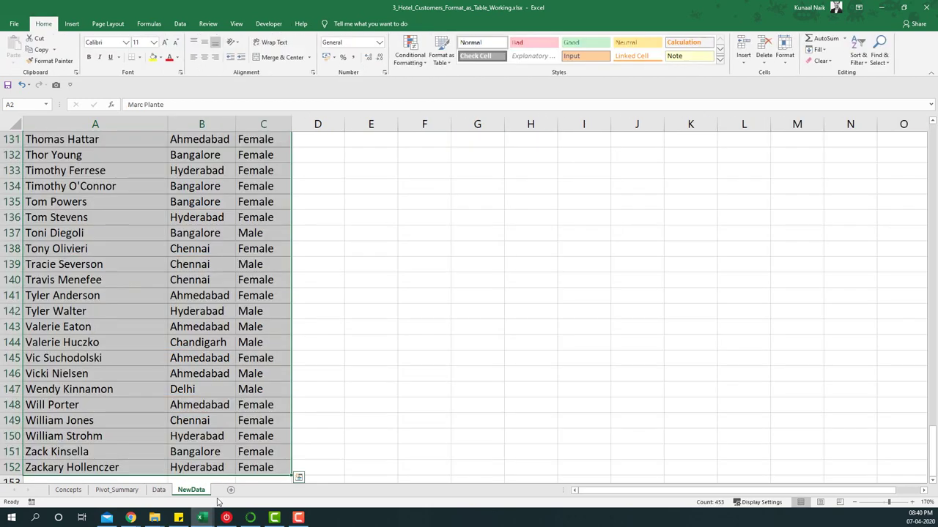
pyautogui.hotkey('ctrl', 'Home')
pyautogui.press('Down')
pyautogui.hotkey('ctrl', 'shift', 'Right')
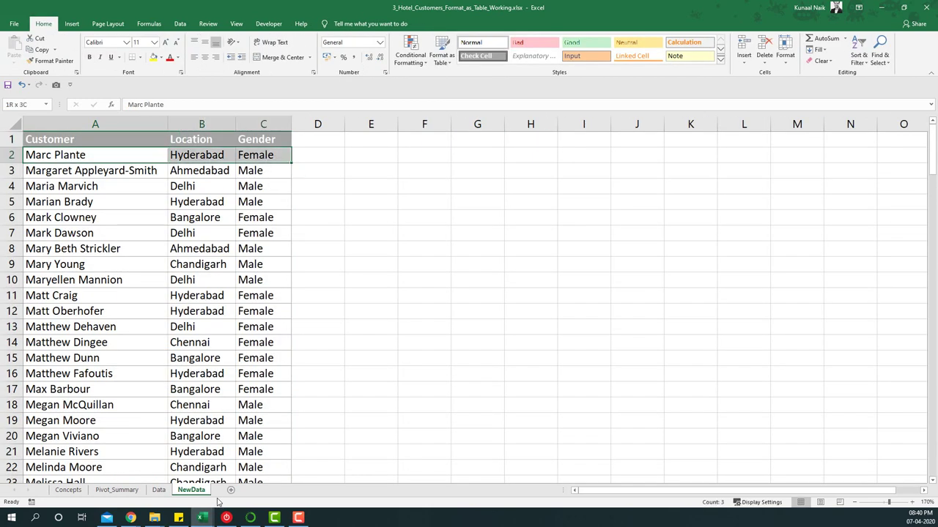
pyautogui.hotkey('ctrl', 'shift', 'Down')
pyautogui.hotkey('ctrl', 'c')
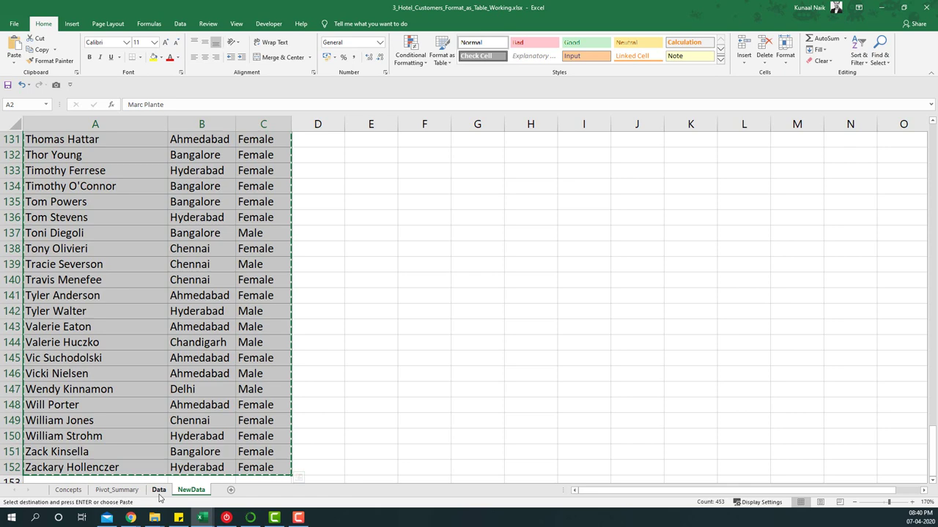
# - Paste them at A251 on Data, directly below the Customers table's last row
pyautogui.click(158, 490)
pyautogui.click(71, 434)
pyautogui.hotkey('ctrl', 'Down')
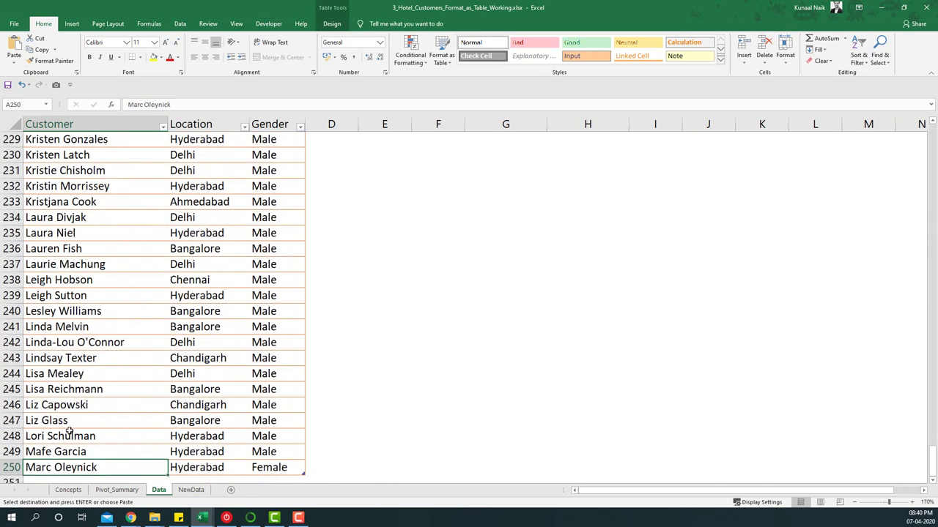
pyautogui.scroll(-3, 73, 433)
pyautogui.click(37, 341)
pyautogui.hotkey('ctrl', 'v')
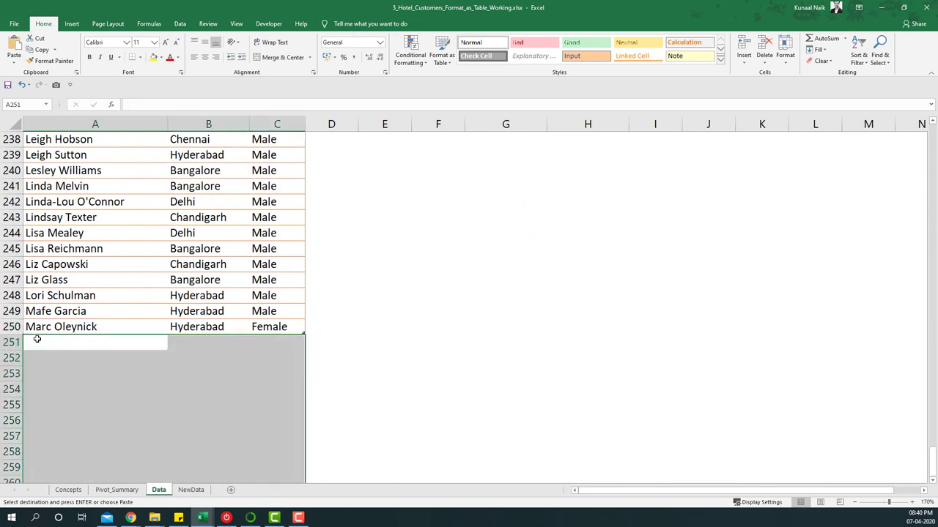
pyautogui.click(227, 220)
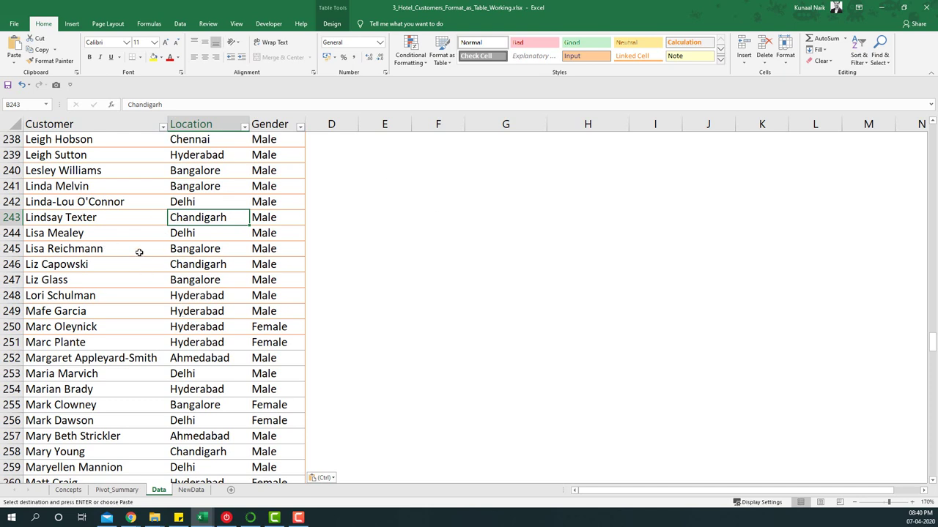
# - Refresh the Pivot_Summary pivot table so the expanded Customers table brings its grand total to 400
pyautogui.click(129, 491)
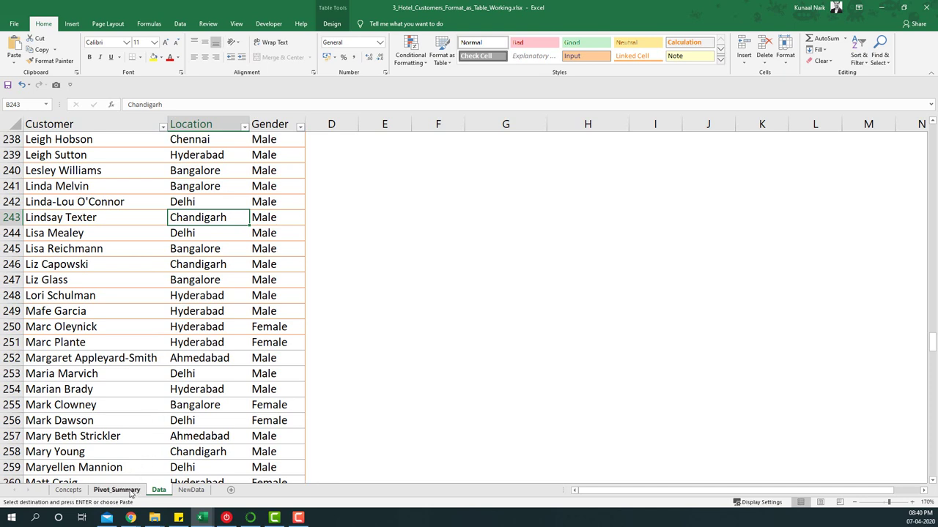
pyautogui.rightClick(193, 236)
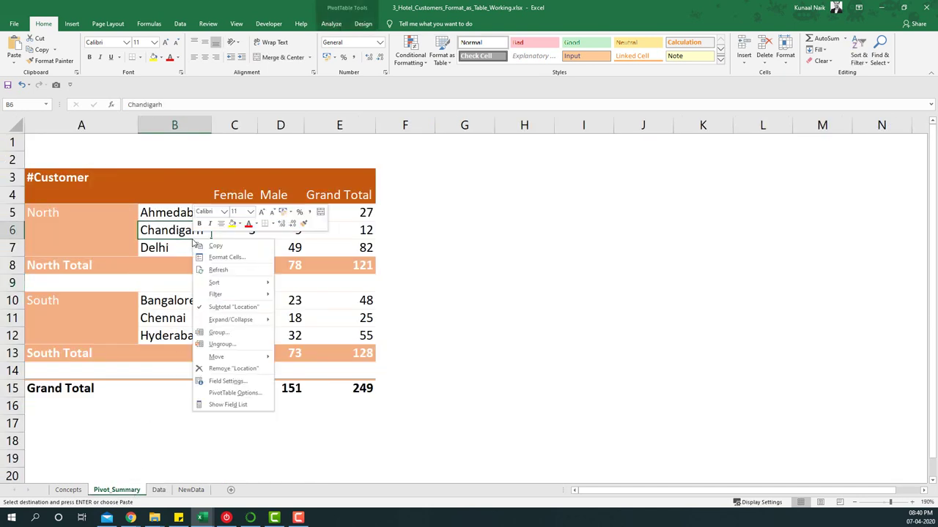
pyautogui.click(218, 271)
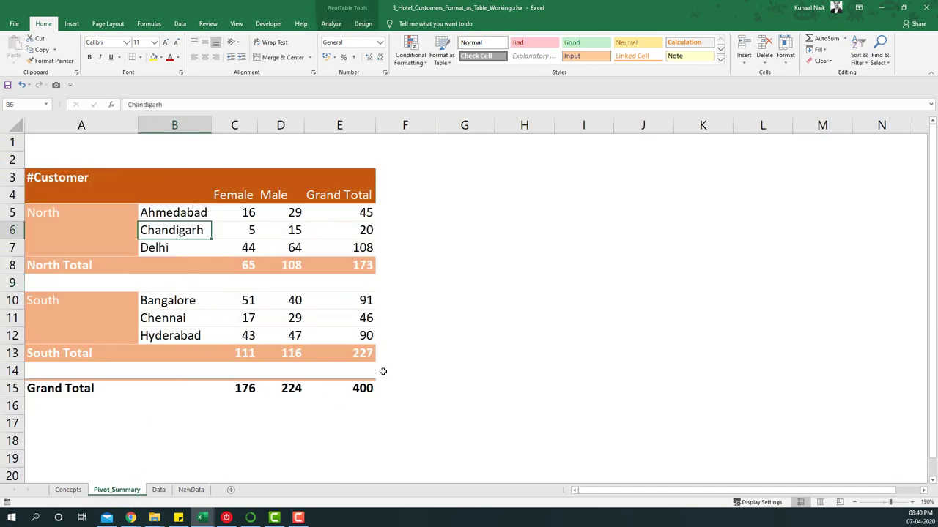
pyautogui.moveTo(295, 386)
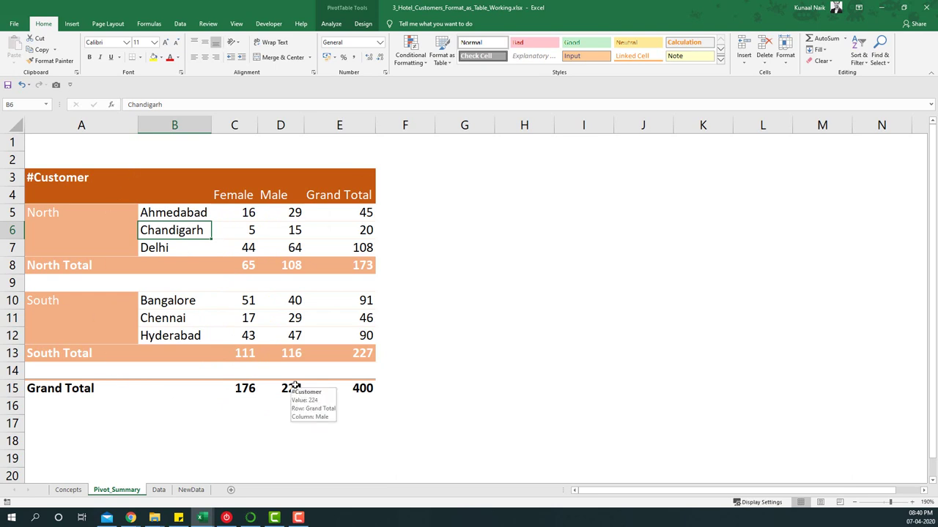
# - Compare the extended Customers table with Pivot_Summary's 400 total (176 Female, 224 Male), ending on Data
pyautogui.click(158, 490)
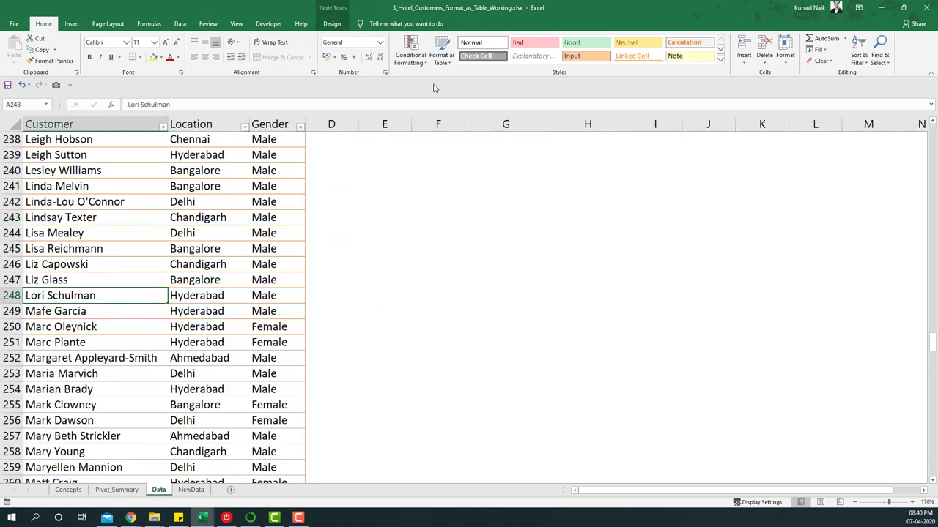
pyautogui.click(438, 63)
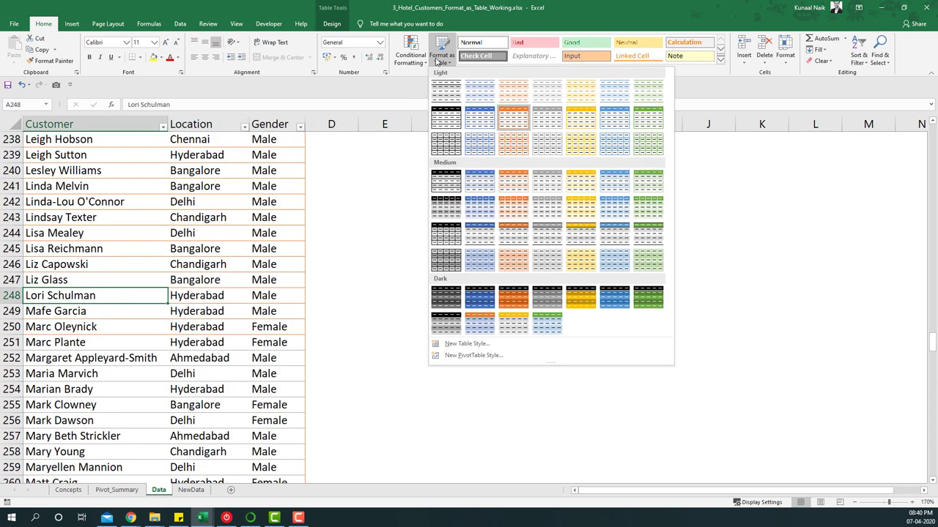
pyautogui.click(192, 251)
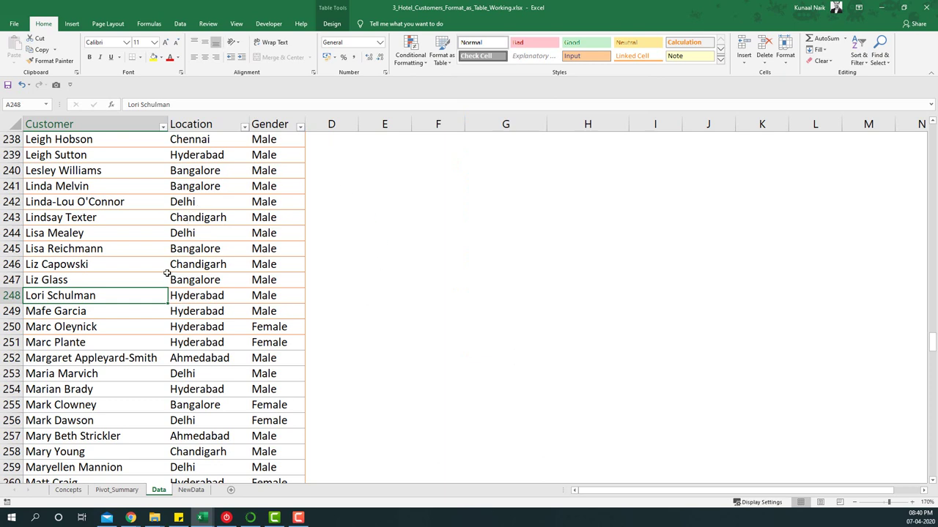
pyautogui.click(131, 490)
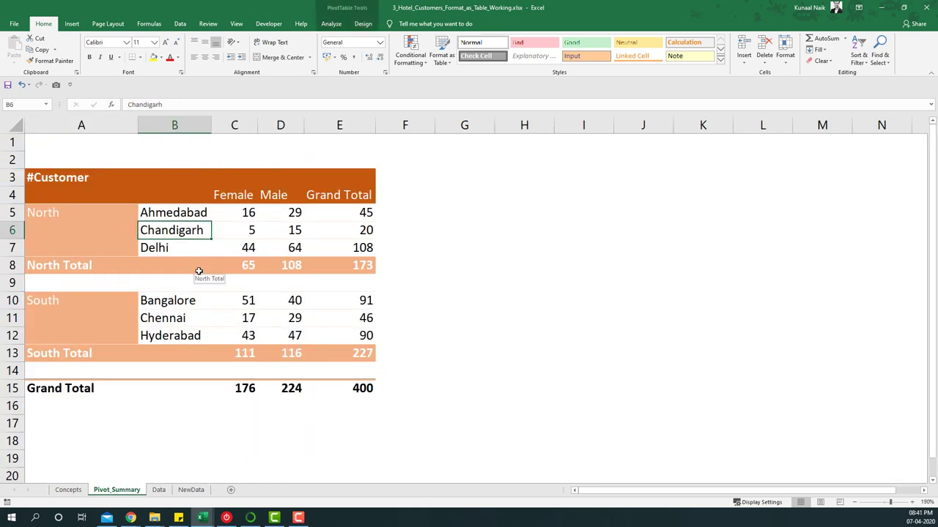
pyautogui.click(157, 491)
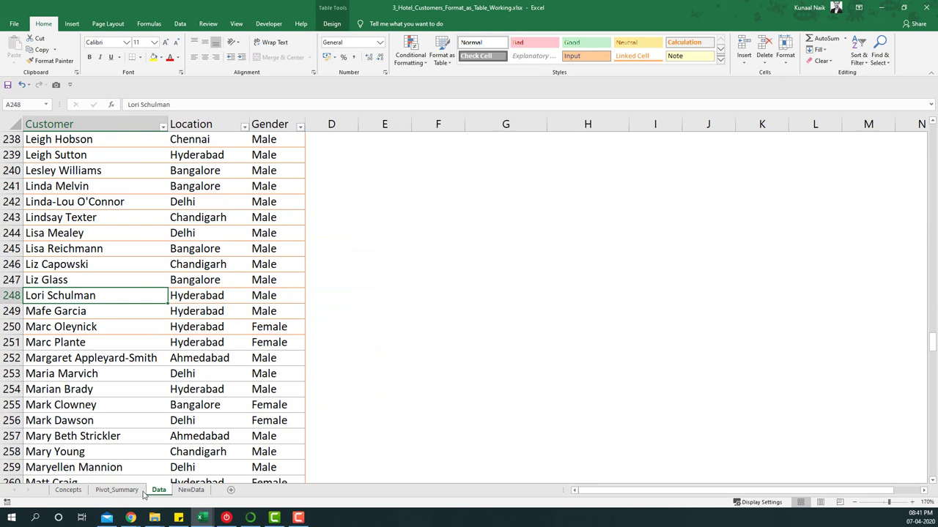
pyautogui.click(117, 490)
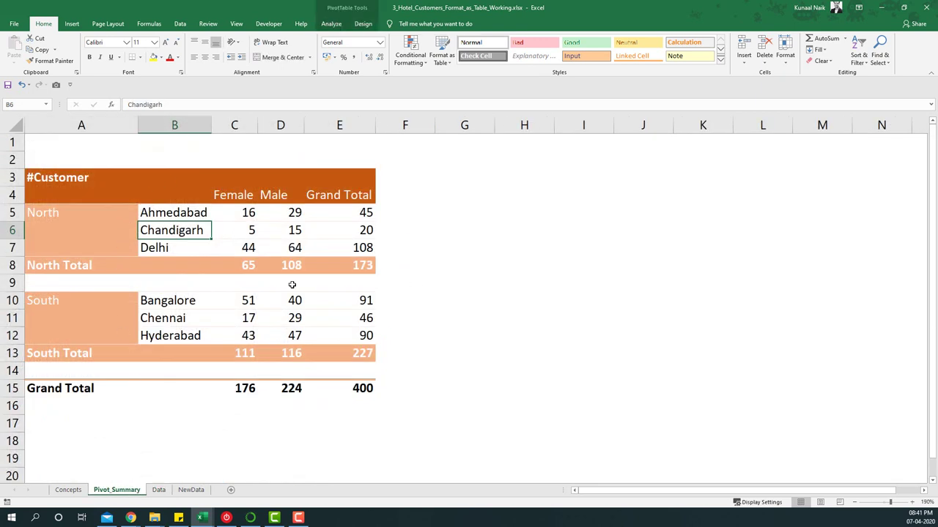
pyautogui.moveTo(280, 308)
pyautogui.click(158, 490)
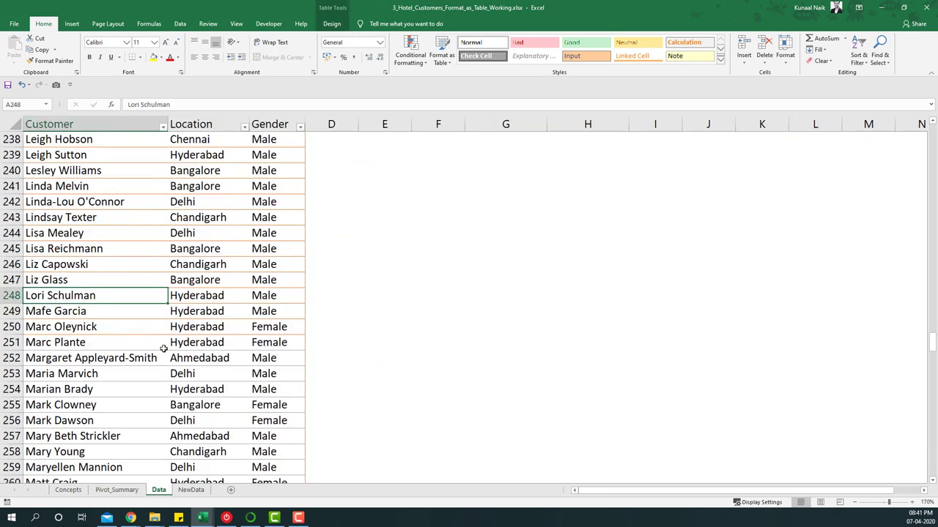